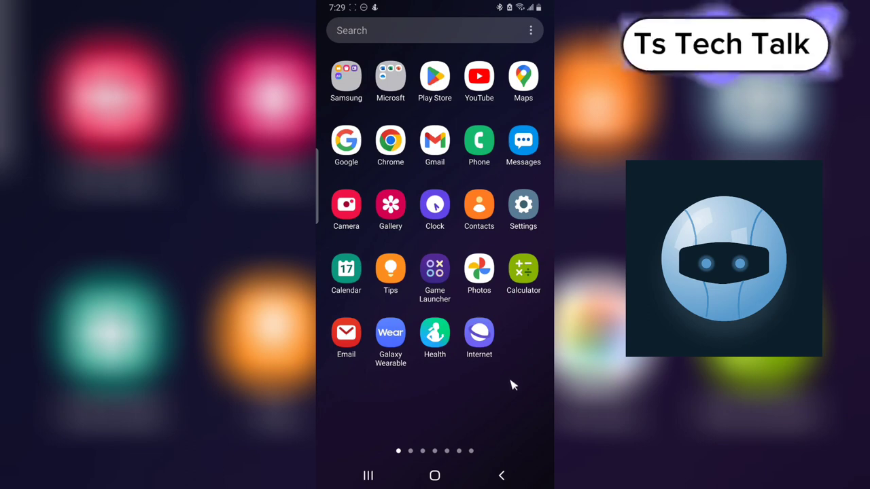
Step: Open the recent-apps overview, return home, then reopen recents to find TikTok
{"action": "scroll", "coordinate": [539, 212], "scroll_direction": "down", "scroll_amount": 1}
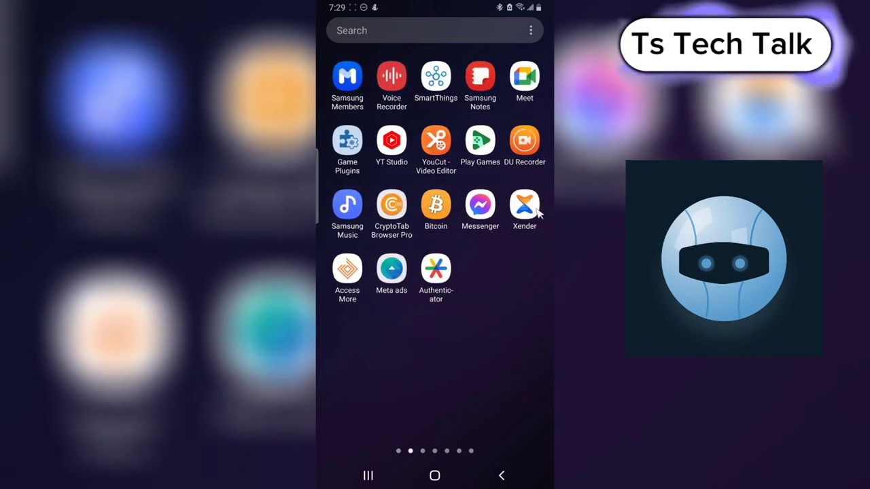
{"action": "left_click", "coordinate": [370, 477]}
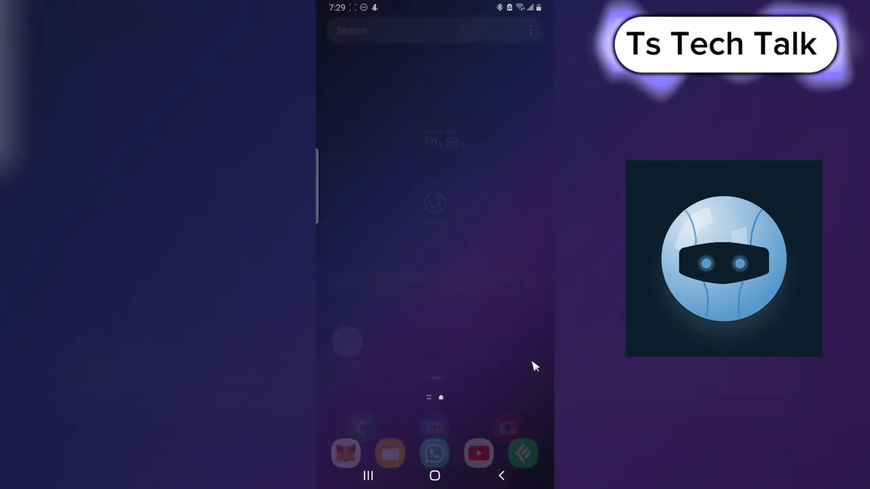
{"action": "left_click", "coordinate": [534, 365]}
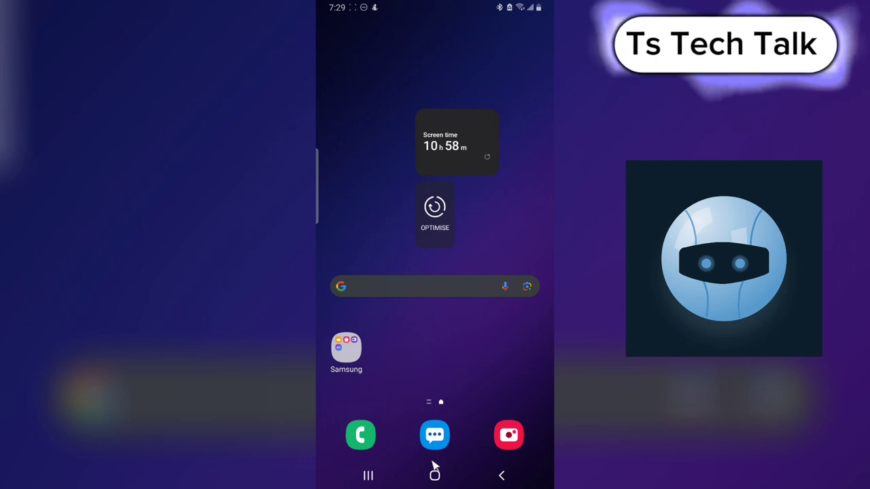
{"action": "left_click", "coordinate": [368, 475]}
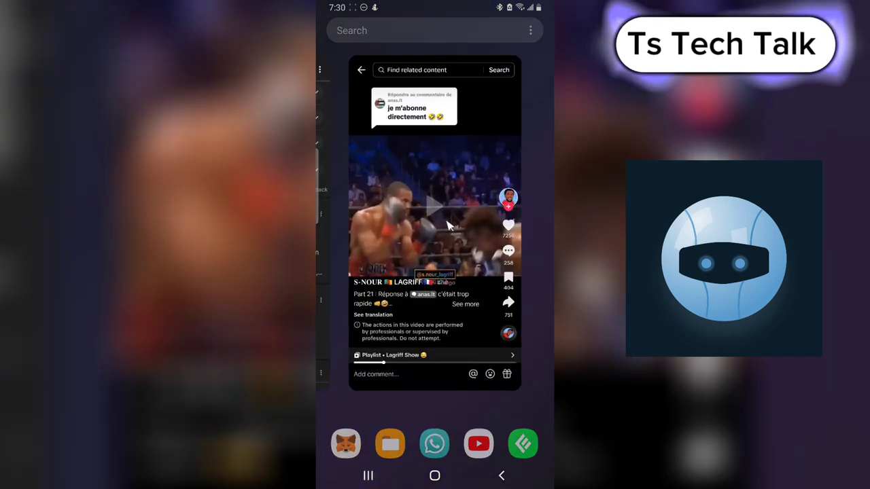
Step: Restore TikTok, view the replied-to comment's unavailable video, then back out to Activity center
{"action": "left_click", "coordinate": [441, 238]}
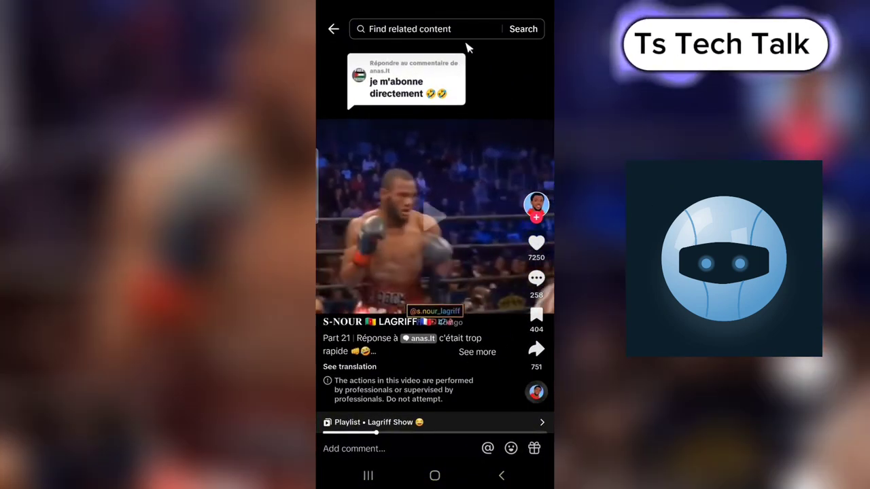
{"action": "mouse_move", "coordinate": [454, 130]}
{"action": "left_mouse_down"}
{"action": "mouse_move", "coordinate": [319, 74]}
{"action": "mouse_move", "coordinate": [407, 42]}
{"action": "mouse_move", "coordinate": [481, 61]}
{"action": "left_mouse_up"}
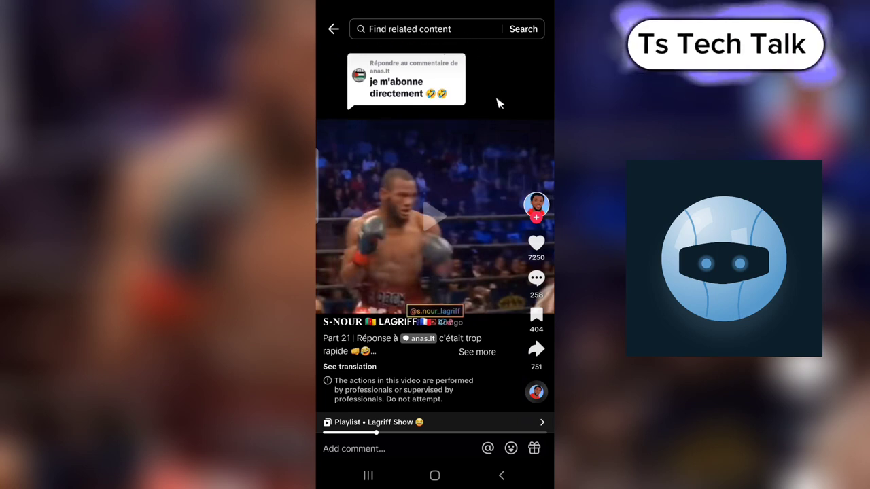
{"action": "left_click", "coordinate": [413, 74]}
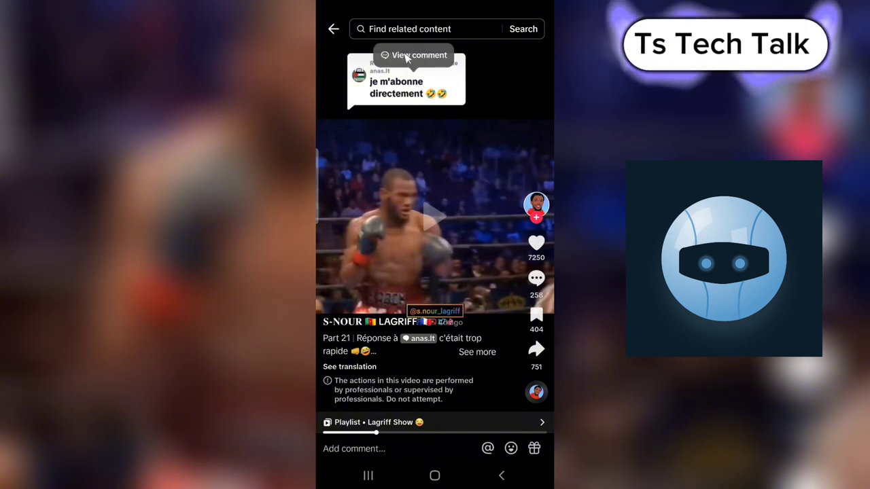
{"action": "left_click", "coordinate": [407, 57]}
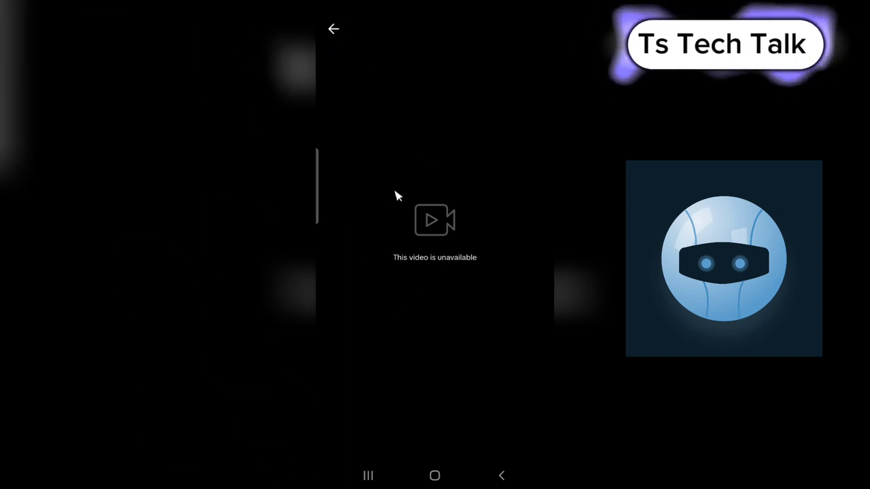
{"action": "left_click", "coordinate": [333, 31]}
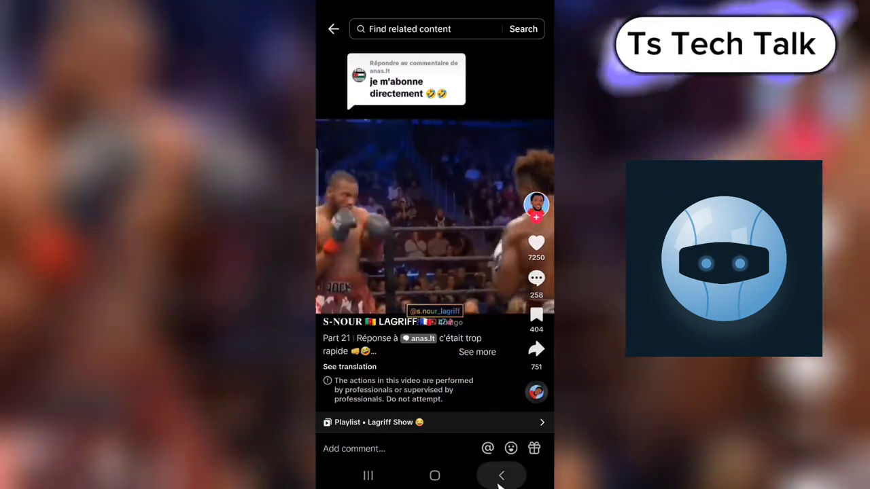
{"action": "left_click", "coordinate": [502, 476]}
Step: Back out to the Home feed and switch to your own profile page
{"action": "left_click", "coordinate": [502, 476]}
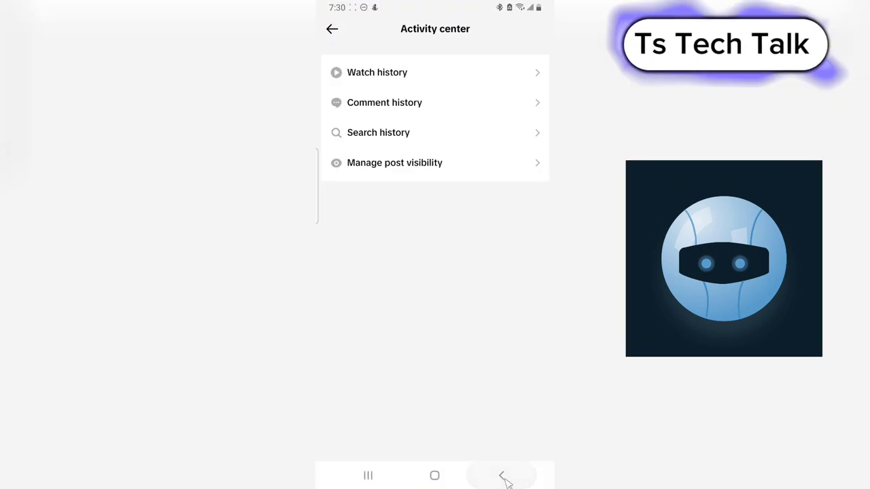
{"action": "left_click", "coordinate": [501, 475]}
{"action": "left_click", "coordinate": [501, 476]}
{"action": "left_click", "coordinate": [501, 476]}
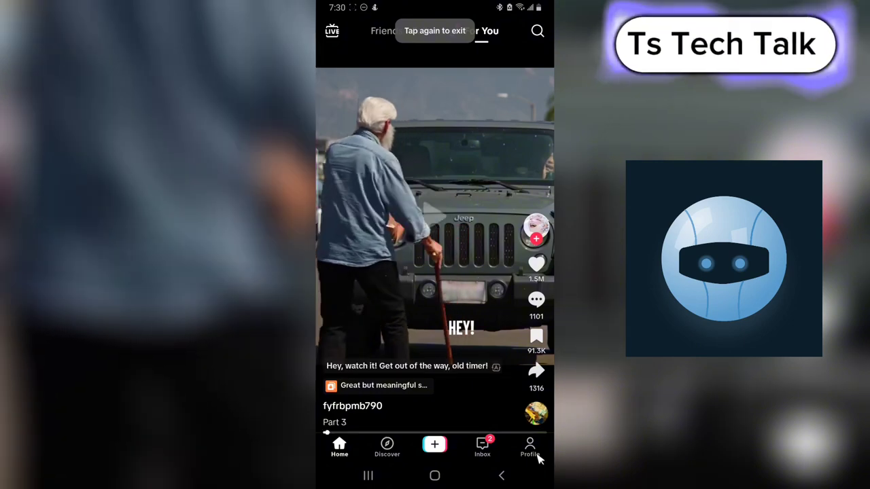
{"action": "left_click", "coordinate": [531, 448]}
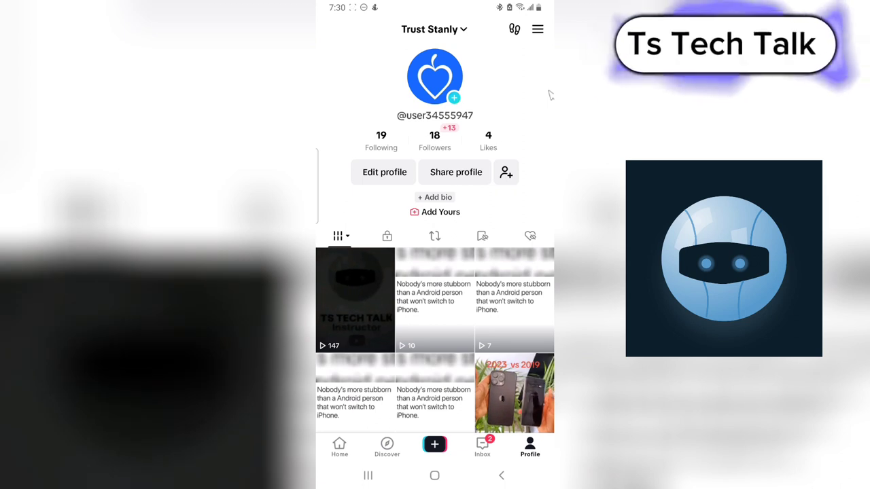
Step: Open the first posted video, pause it, and return to the profile grid
{"action": "left_click", "coordinate": [356, 299]}
{"action": "left_click", "coordinate": [438, 196]}
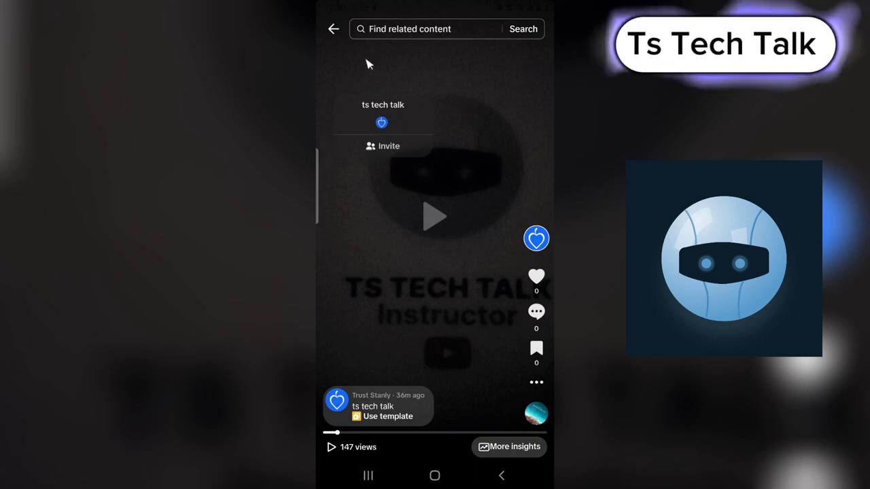
{"action": "left_click", "coordinate": [335, 31]}
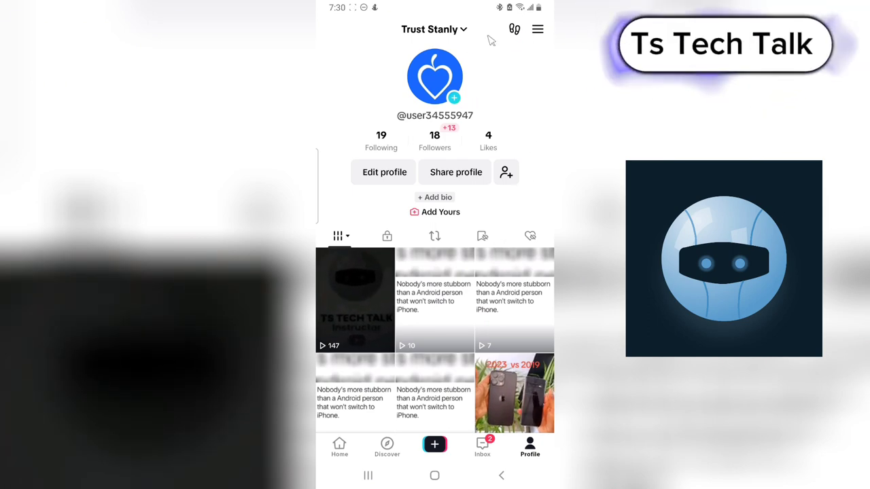
Step: Go to Creator tools from the profile menu and open Add Yours
{"action": "left_click", "coordinate": [538, 29]}
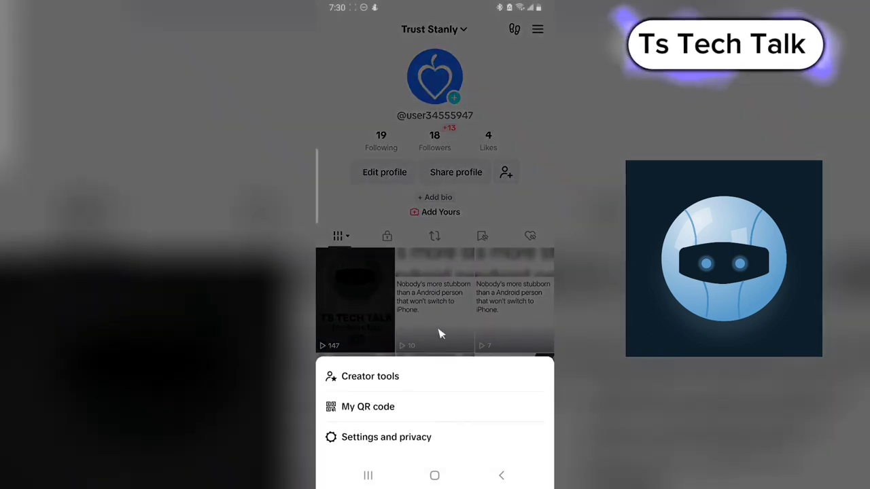
{"action": "left_click", "coordinate": [373, 384]}
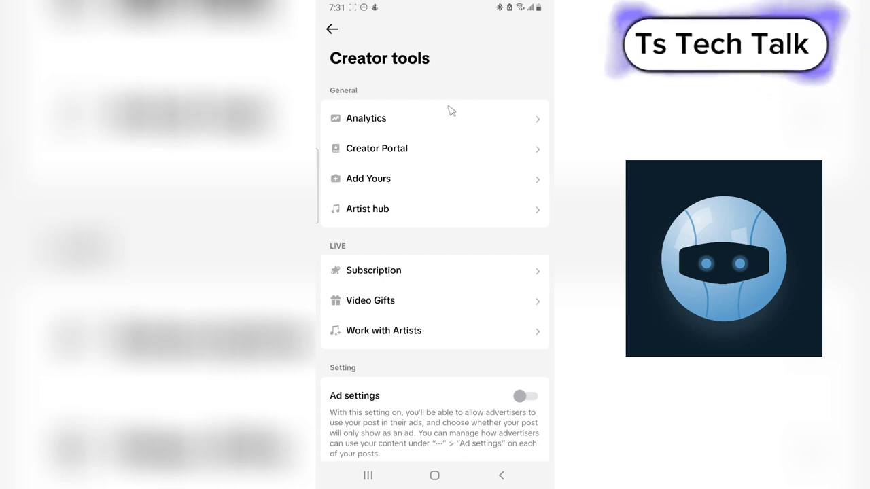
{"action": "mouse_move", "coordinate": [422, 179]}
{"action": "left_mouse_down"}
{"action": "mouse_move", "coordinate": [380, 170]}
{"action": "mouse_move", "coordinate": [326, 178]}
{"action": "mouse_move", "coordinate": [384, 189]}
{"action": "mouse_move", "coordinate": [418, 181]}
{"action": "left_mouse_up"}
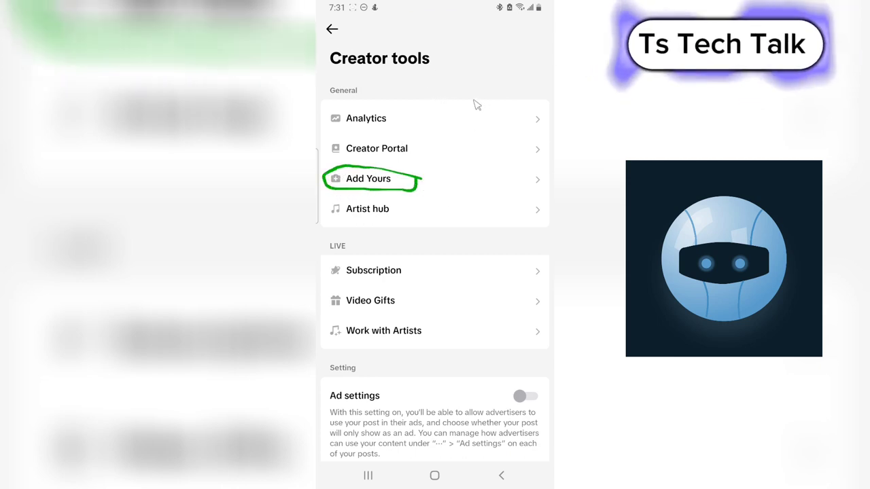
{"action": "left_click", "coordinate": [372, 182]}
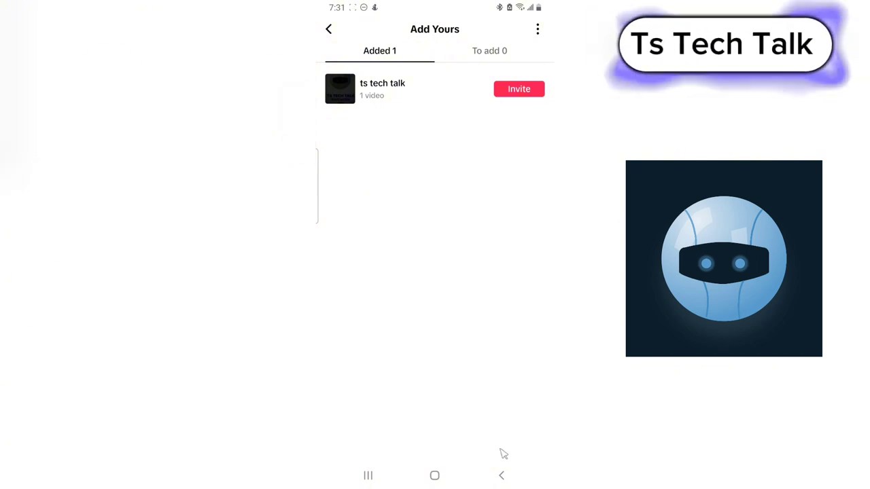
Step: Swipe to the To add tab and open the 'ts tech talk' prompt's detail sheet
{"action": "left_click_drag", "start_coordinate": [488, 444], "coordinate": [447, 427]}
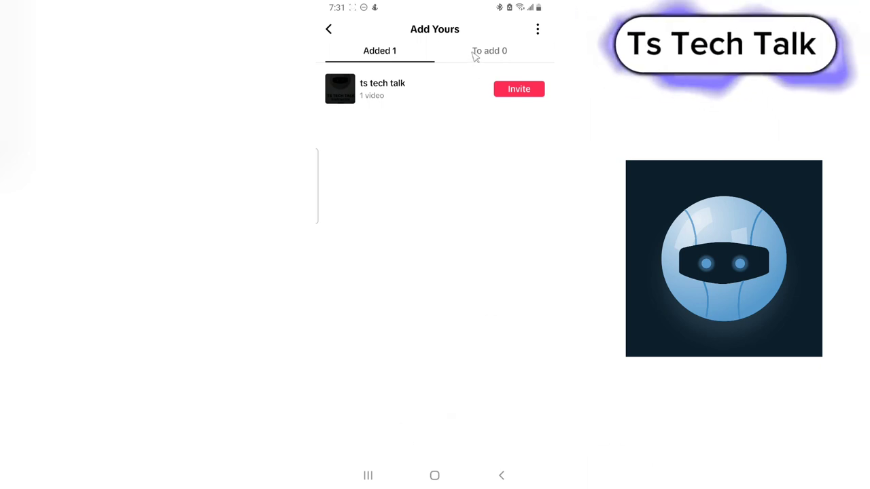
{"action": "mouse_move", "coordinate": [403, 81]}
{"action": "left_mouse_down"}
{"action": "mouse_move", "coordinate": [361, 70]}
{"action": "mouse_move", "coordinate": [318, 99]}
{"action": "mouse_move", "coordinate": [449, 121]}
{"action": "mouse_move", "coordinate": [382, 69]}
{"action": "left_mouse_up"}
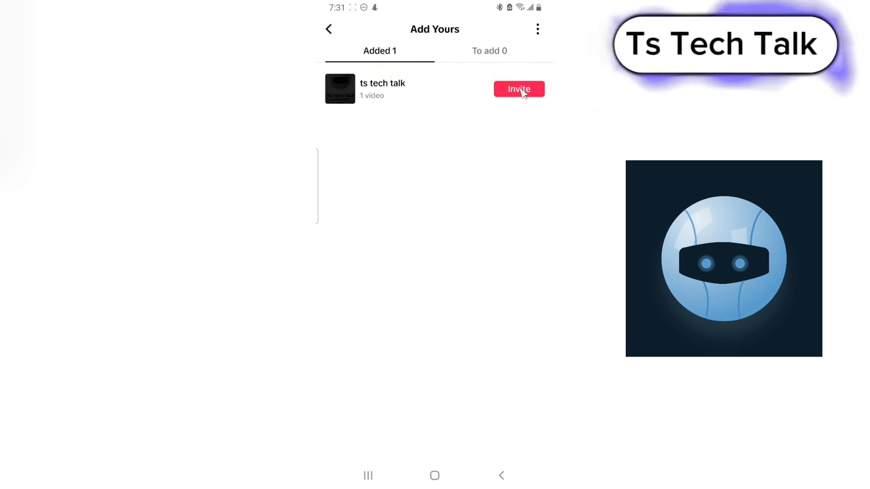
{"action": "left_click", "coordinate": [392, 95]}
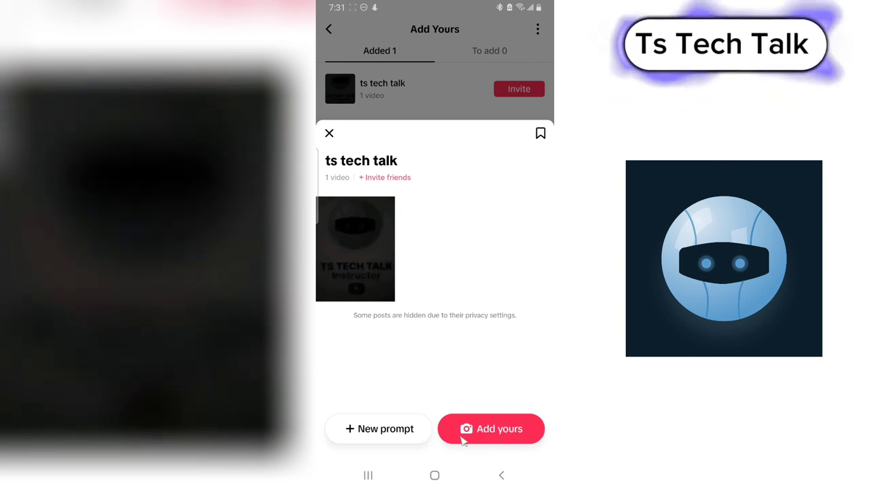
Step: Start a New prompt to get a blank Add Yours sticker on the camera
{"action": "left_click", "coordinate": [403, 432]}
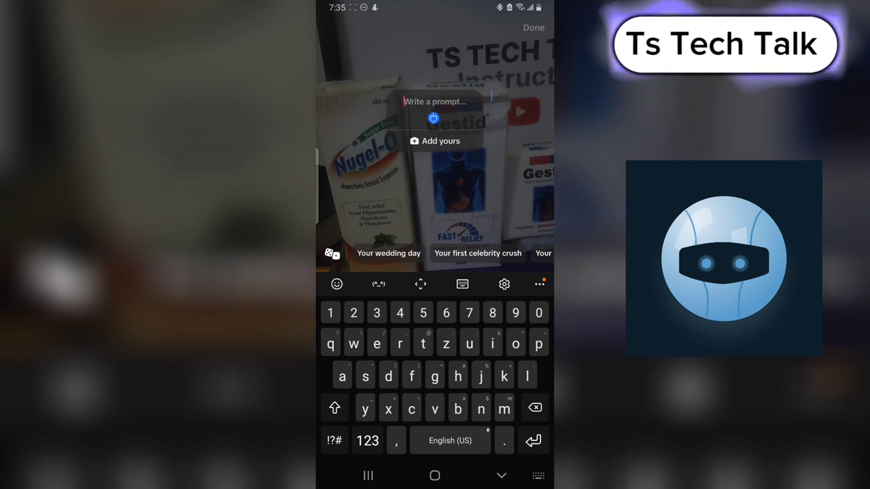
{"action": "mouse_move", "coordinate": [520, 239]}
{"action": "left_mouse_down"}
{"action": "mouse_move", "coordinate": [413, 237]}
{"action": "mouse_move", "coordinate": [360, 268]}
{"action": "mouse_move", "coordinate": [437, 273]}
{"action": "mouse_move", "coordinate": [552, 264]}
{"action": "mouse_move", "coordinate": [511, 246]}
{"action": "left_mouse_up"}
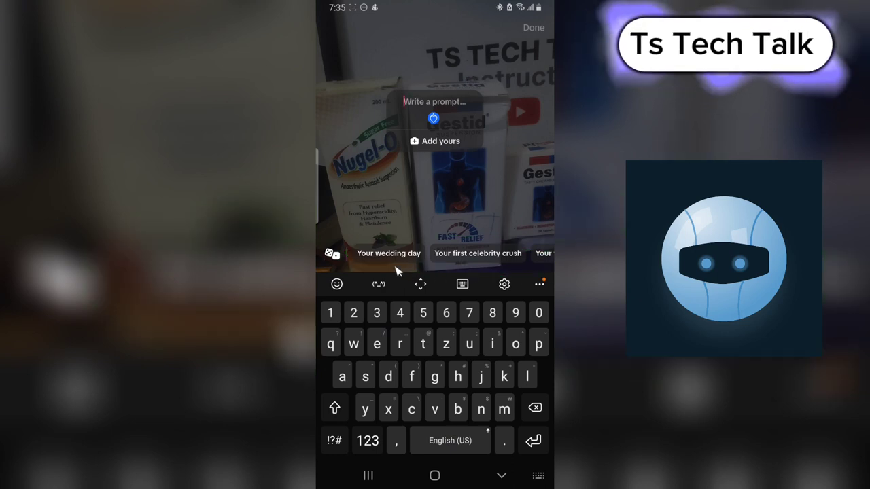
{"action": "left_click_drag", "start_coordinate": [482, 264], "coordinate": [354, 254]}
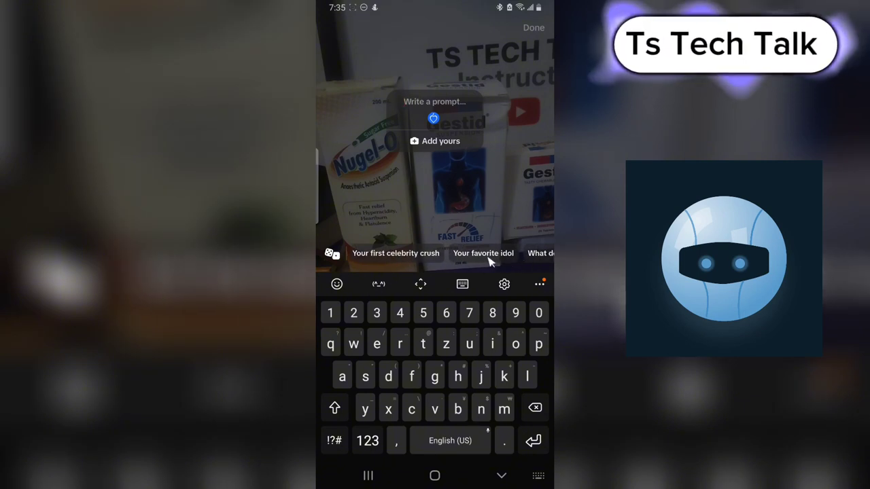
{"action": "left_click_drag", "start_coordinate": [506, 262], "coordinate": [403, 258]}
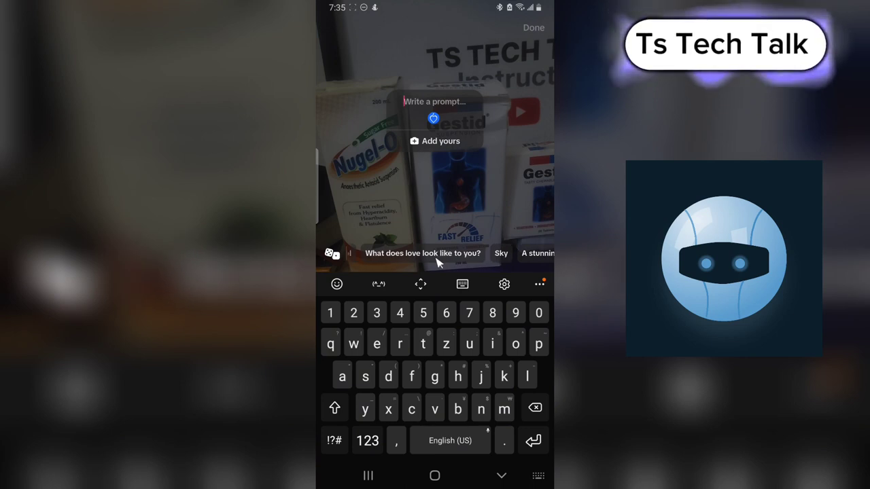
{"action": "scroll", "coordinate": [445, 257], "scroll_direction": "right", "scroll_amount": 5}
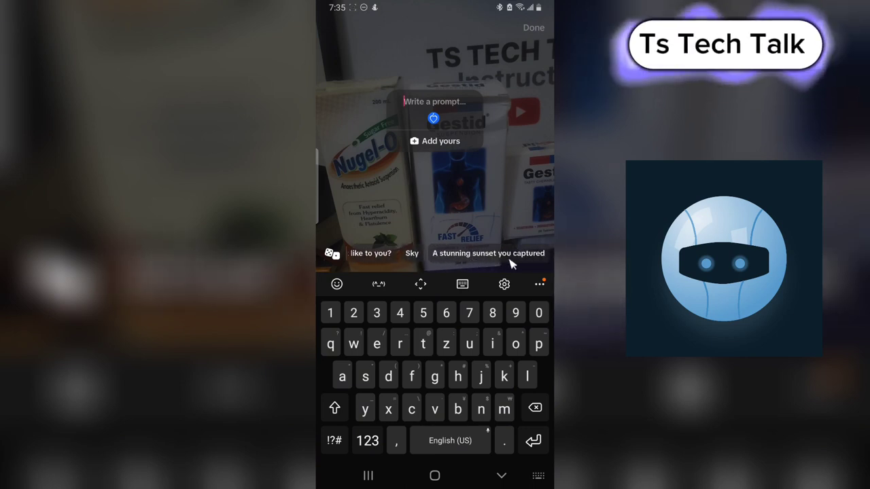
{"action": "left_click_drag", "start_coordinate": [489, 261], "coordinate": [552, 257]}
{"action": "scroll", "coordinate": [460, 257], "scroll_direction": "right", "scroll_amount": 10}
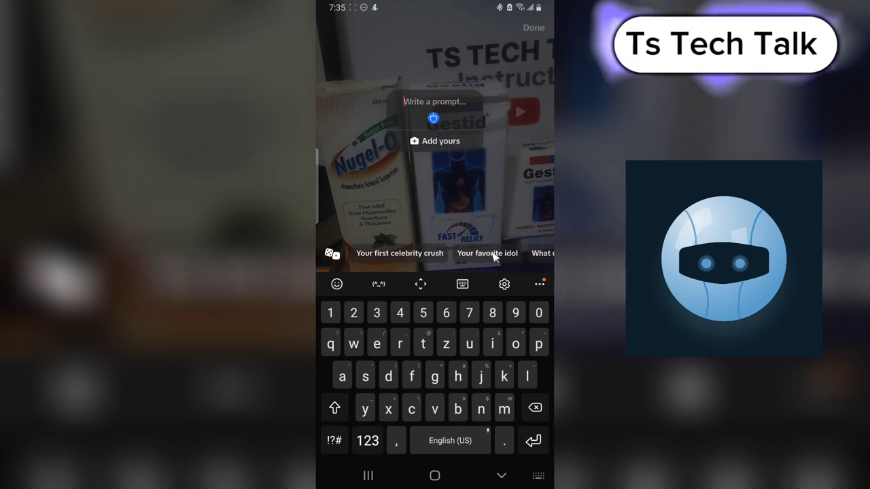
{"action": "scroll", "coordinate": [430, 262], "scroll_direction": "left", "scroll_amount": 2}
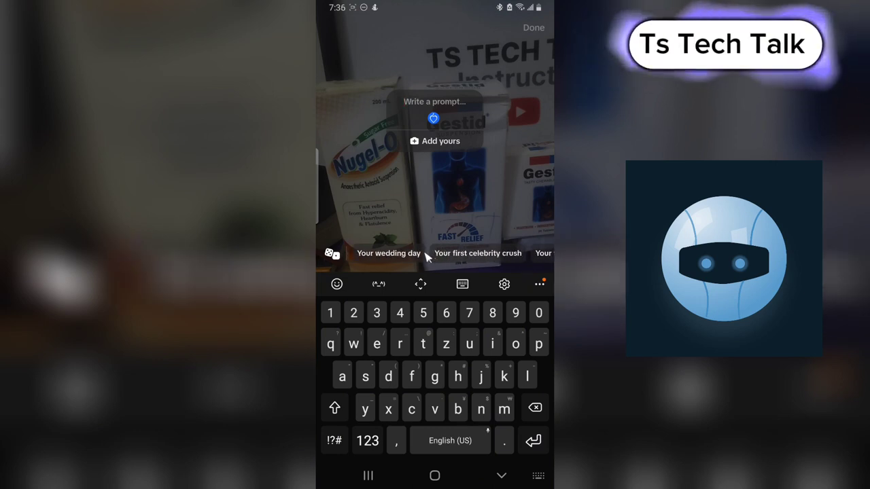
Step: Shuffle random prompts until the sticker reads 'A group photo', then confirm it
{"action": "left_click", "coordinate": [333, 254]}
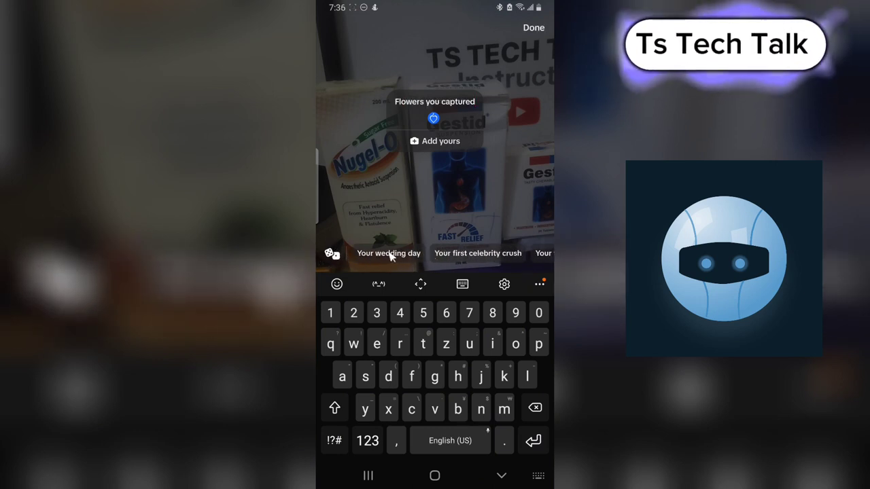
{"action": "left_click", "coordinate": [332, 254]}
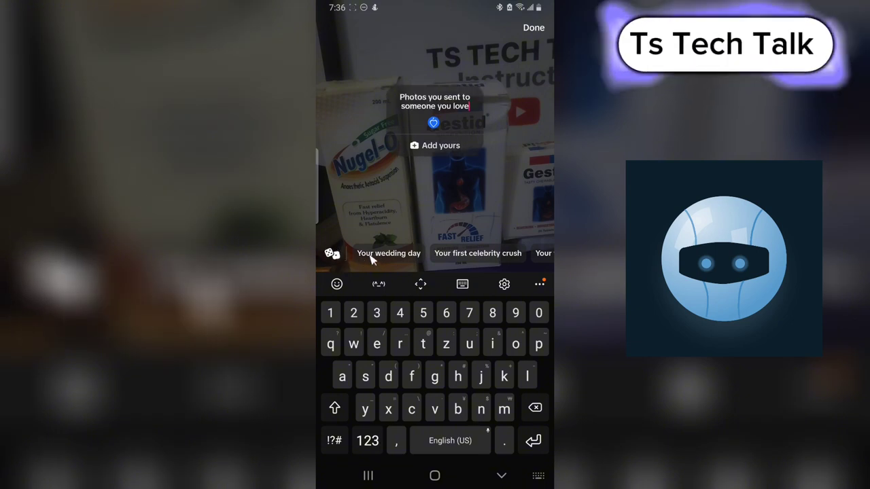
{"action": "left_click", "coordinate": [332, 254]}
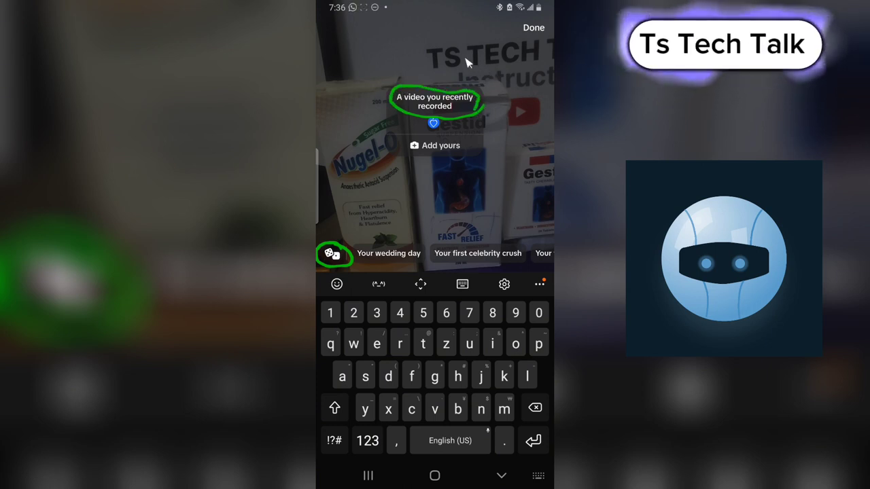
{"action": "left_click", "coordinate": [331, 252]}
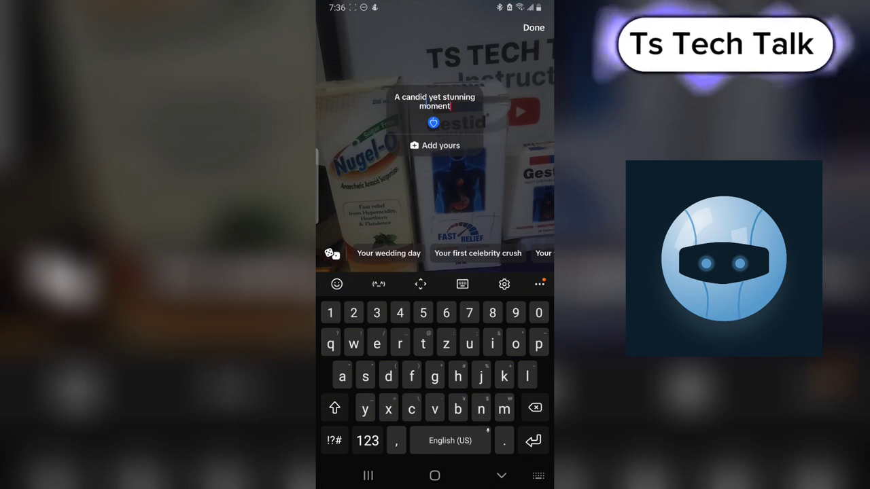
{"action": "left_click", "coordinate": [331, 253]}
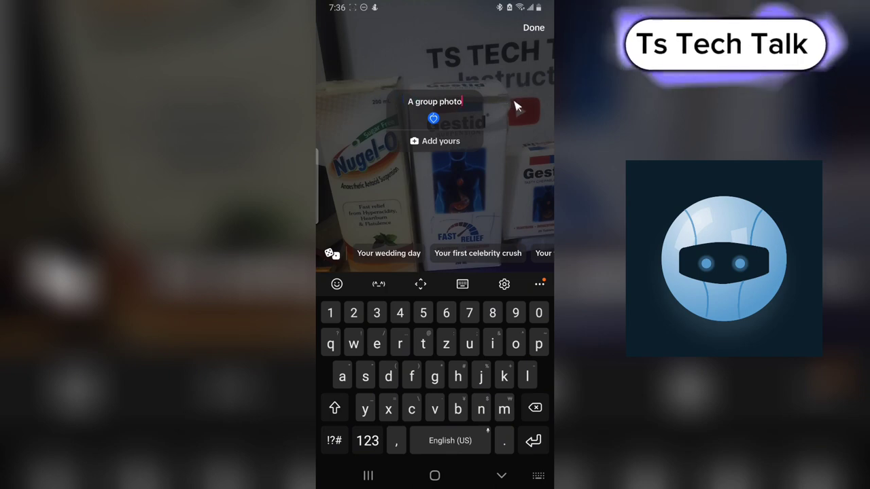
{"action": "left_click", "coordinate": [519, 128]}
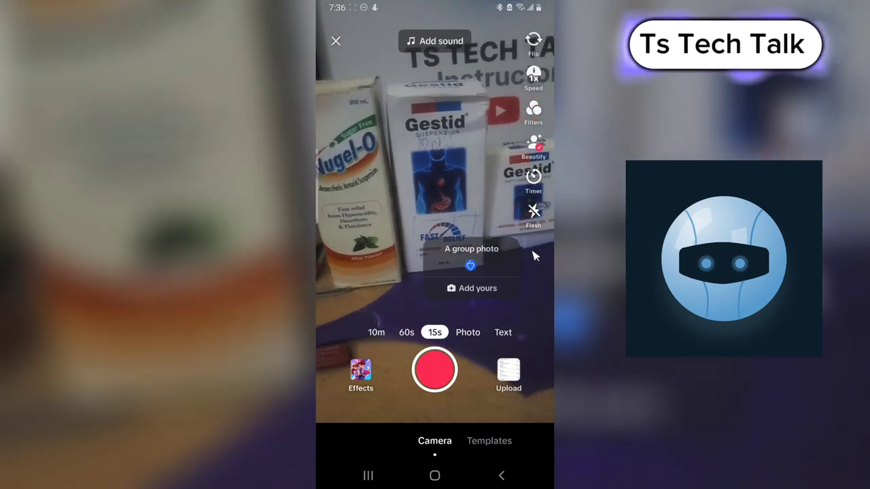
Step: Record a 6-second clip with the sticker and confirm it for editing
{"action": "left_click", "coordinate": [435, 379]}
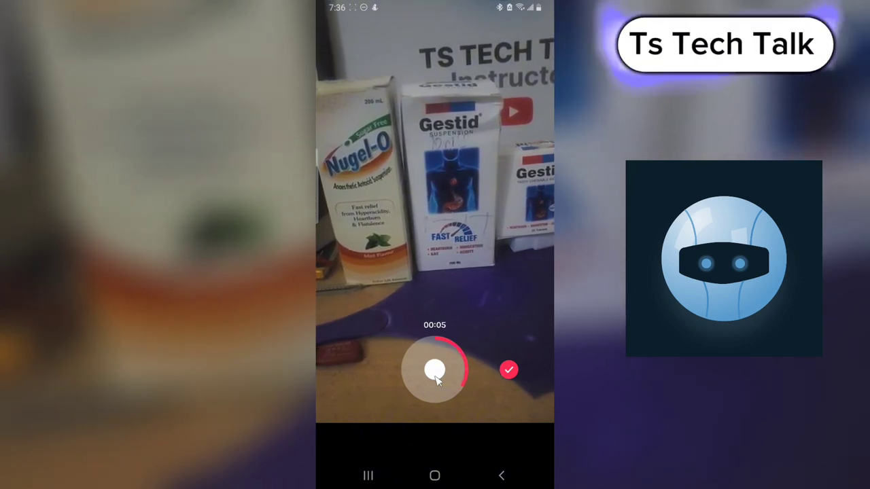
{"action": "left_click", "coordinate": [436, 379]}
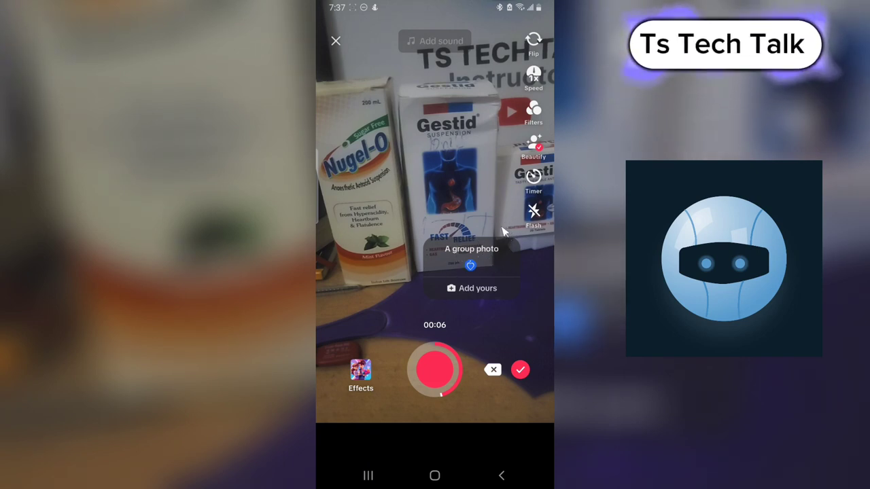
{"action": "mouse_move", "coordinate": [504, 232]}
{"action": "left_mouse_down"}
{"action": "mouse_move", "coordinate": [410, 274]}
{"action": "mouse_move", "coordinate": [520, 292]}
{"action": "mouse_move", "coordinate": [509, 239]}
{"action": "left_mouse_up"}
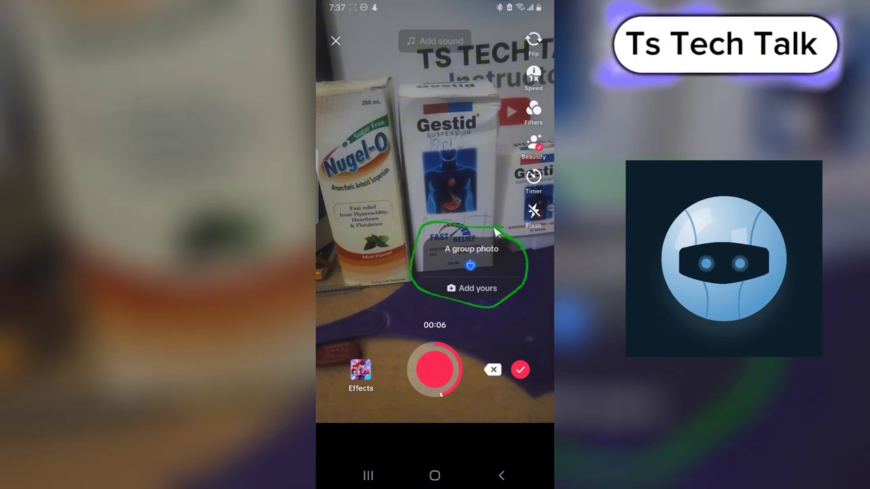
{"action": "left_click", "coordinate": [520, 370]}
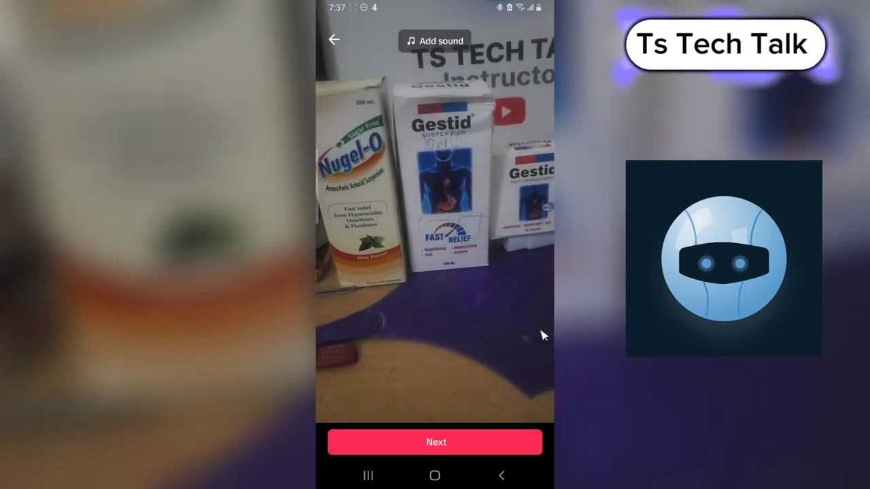
{"action": "left_click", "coordinate": [500, 443]}
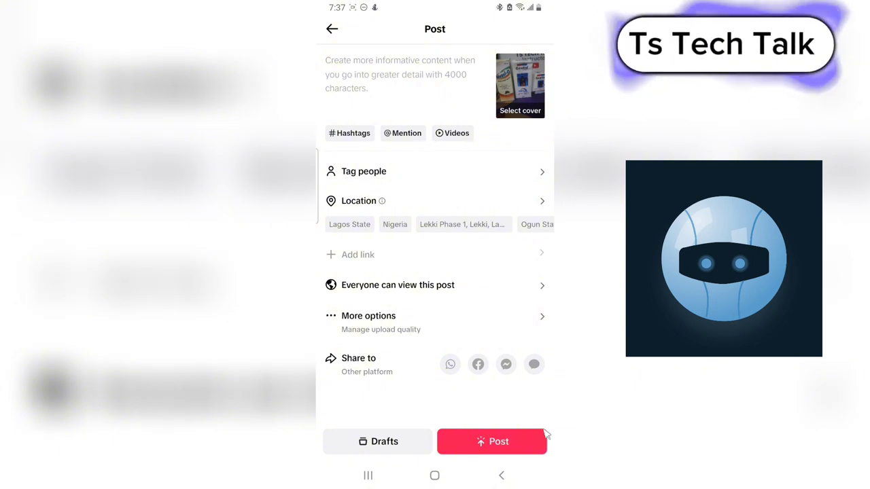
{"action": "left_click", "coordinate": [503, 475]}
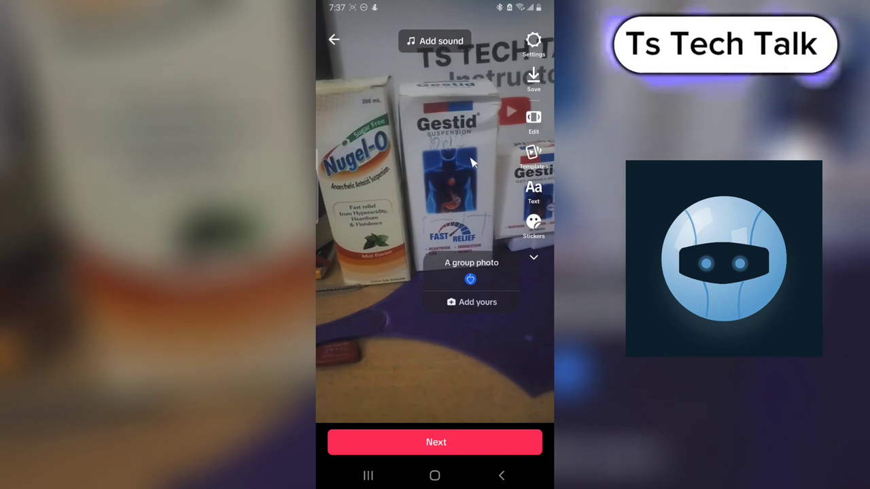
Step: Preview the 'Post your work' track and mute the clip's original sound
{"action": "left_click", "coordinate": [432, 41]}
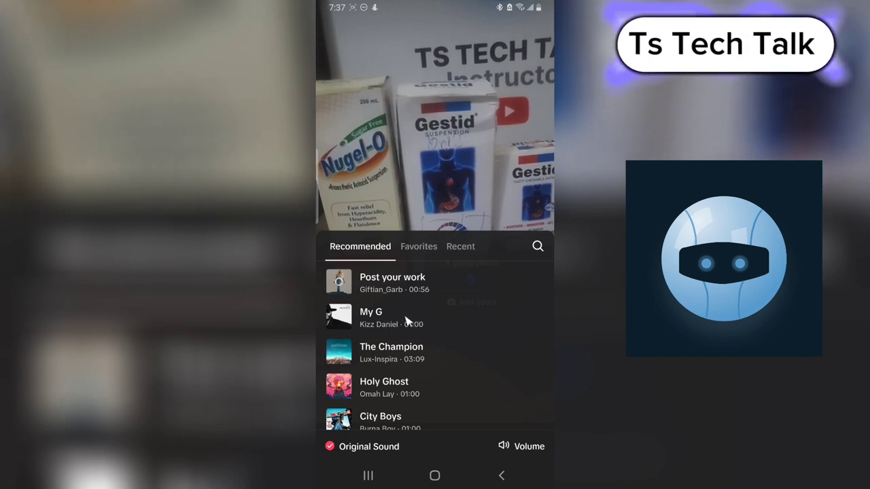
{"action": "left_click", "coordinate": [408, 292]}
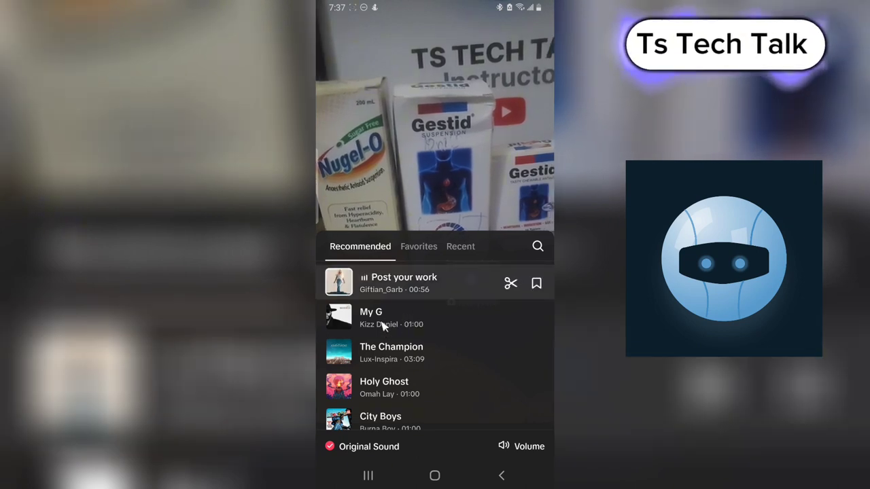
{"action": "left_click", "coordinate": [409, 286]}
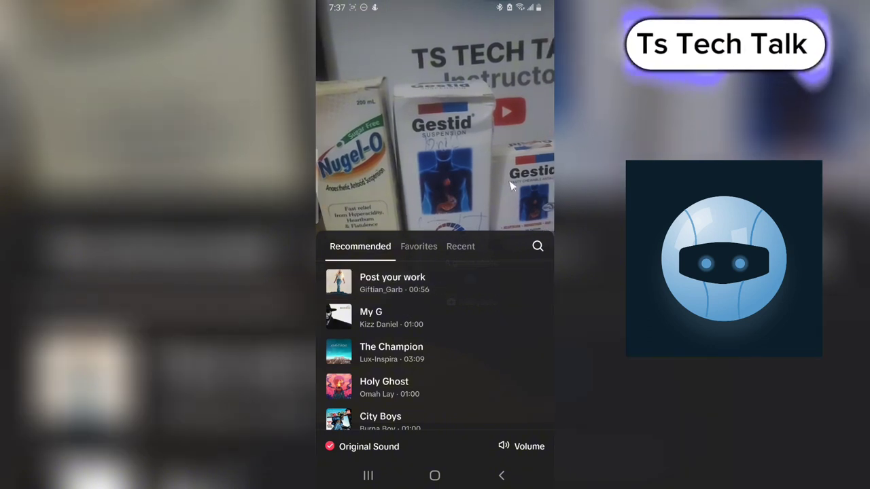
{"action": "left_click", "coordinate": [512, 449]}
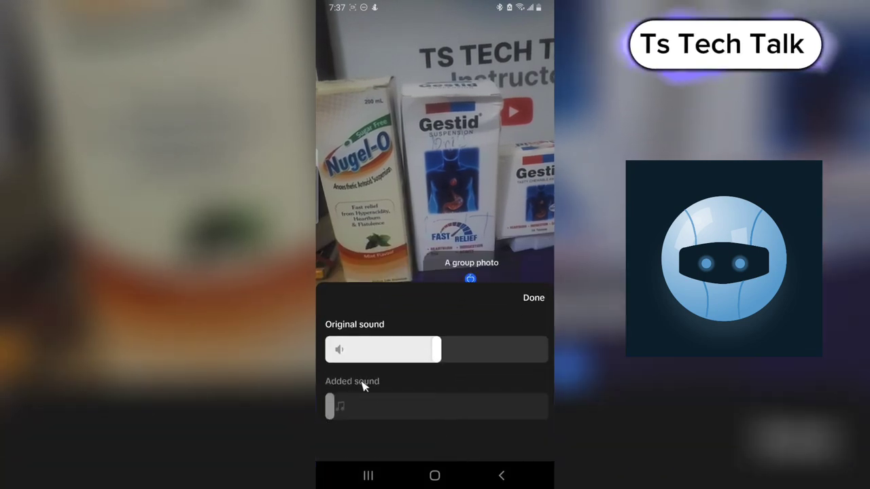
{"action": "left_click_drag", "start_coordinate": [428, 359], "coordinate": [338, 349]}
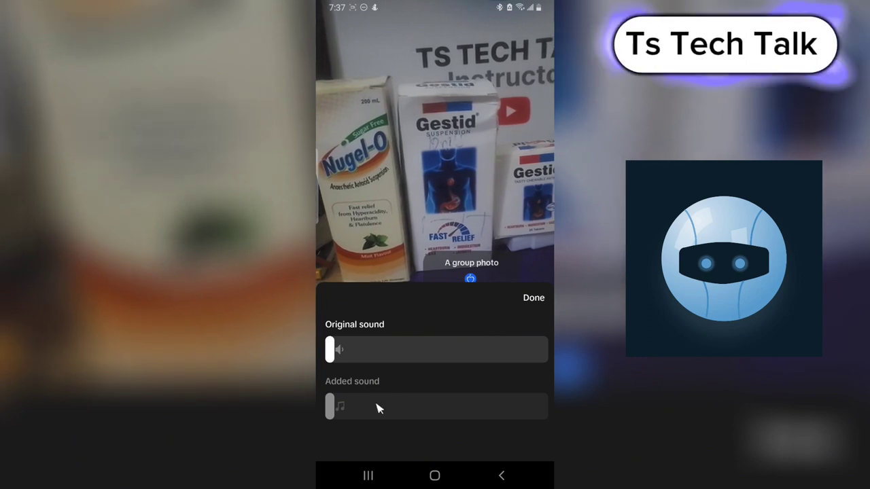
{"action": "left_click", "coordinate": [537, 302]}
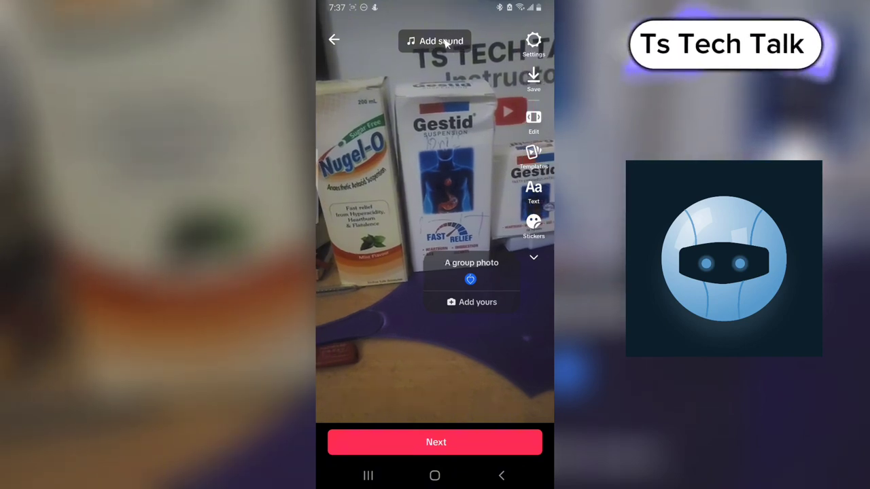
Step: Add 'Post your work' as the sound and continue to the post details
{"action": "left_click", "coordinate": [438, 41]}
{"action": "left_click", "coordinate": [412, 291]}
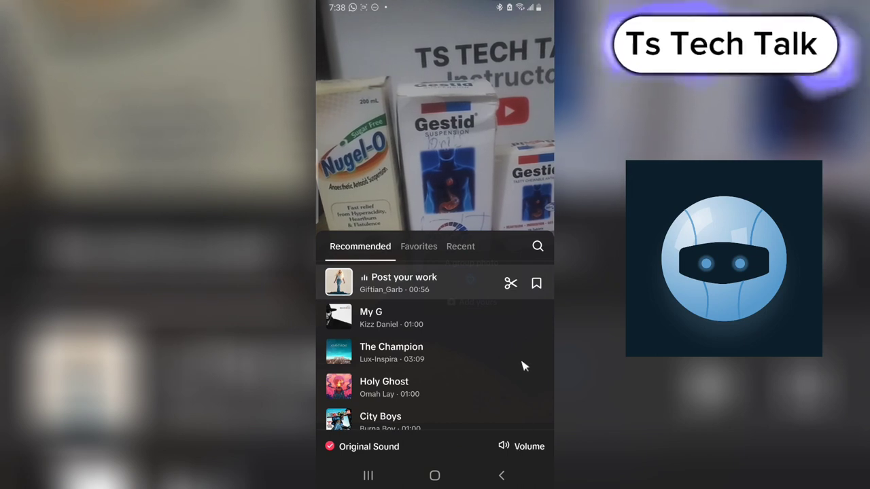
{"action": "left_click", "coordinate": [479, 155]}
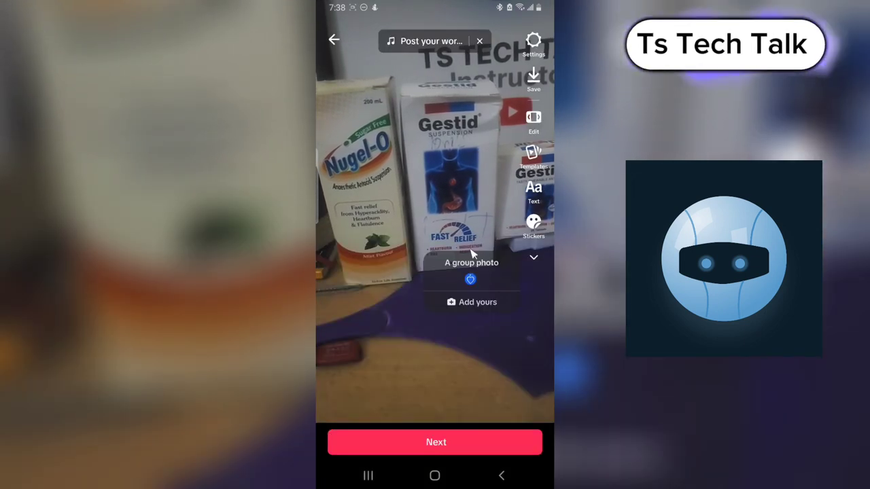
{"action": "left_click", "coordinate": [502, 441]}
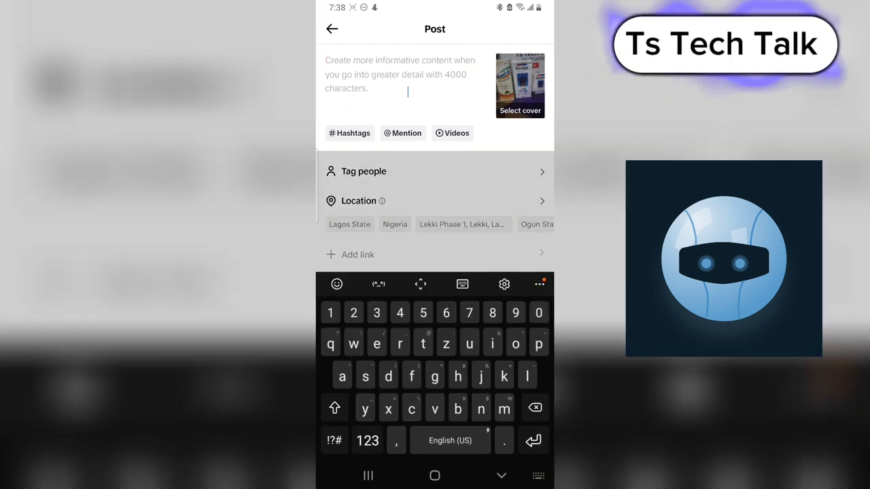
Step: Enter the caption 'what did you see' and dismiss the keyboard
{"action": "type", "text": "wha"}
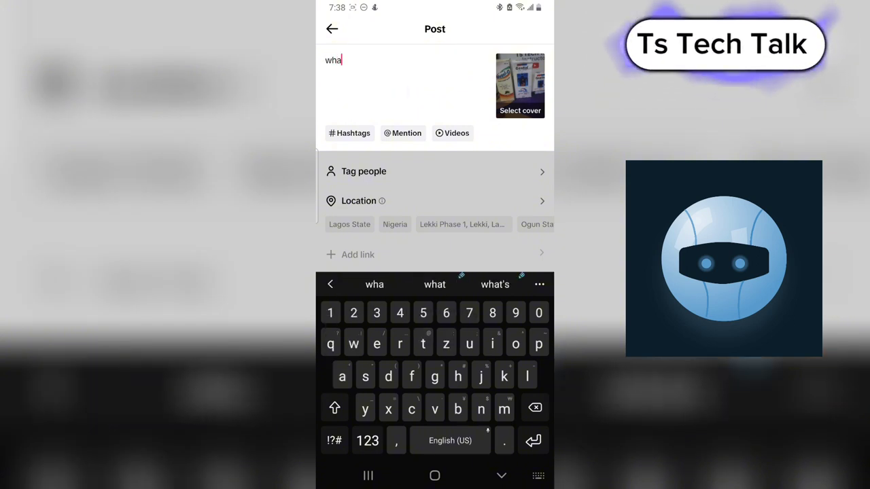
{"action": "type", "text": "t d"}
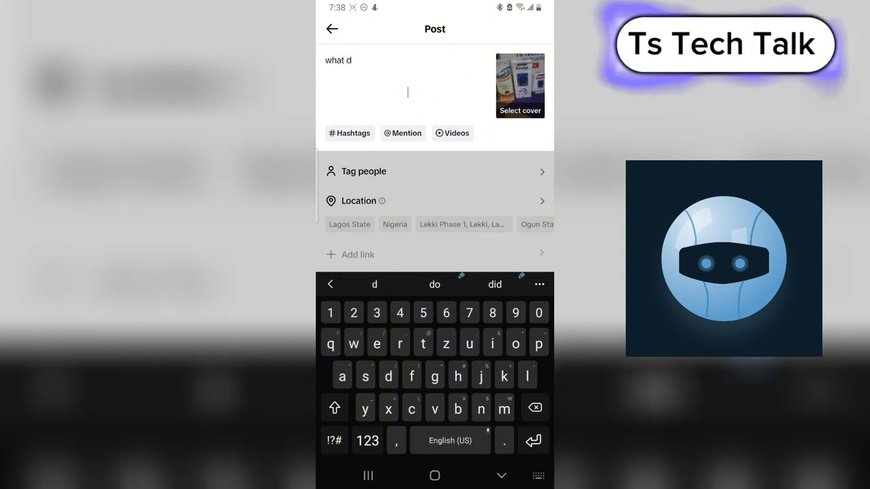
{"action": "type", "text": "id you "}
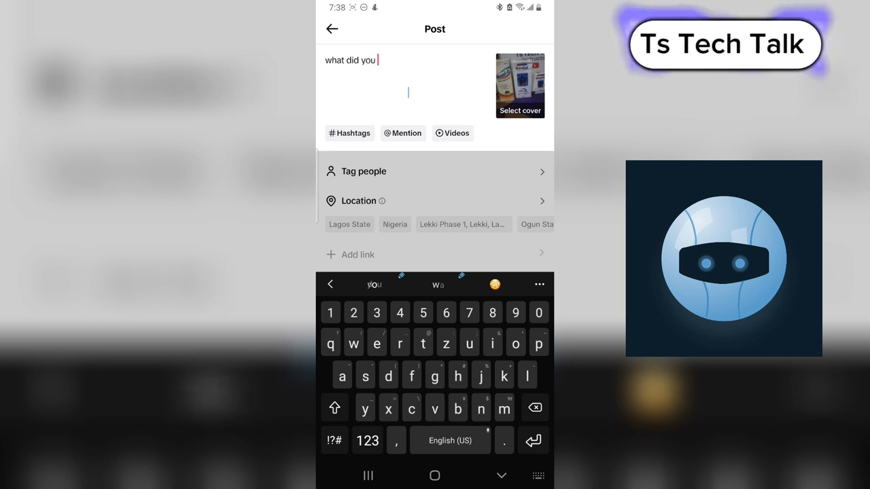
{"action": "type", "text": "see"}
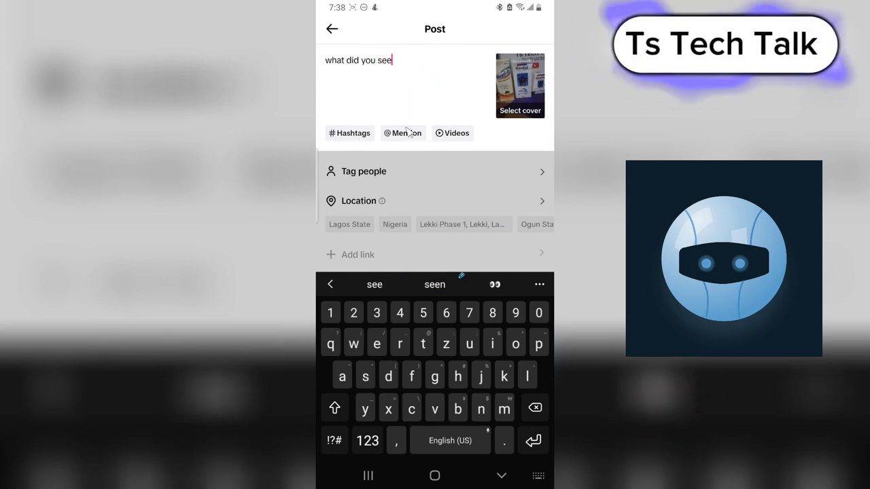
{"action": "left_click", "coordinate": [502, 478]}
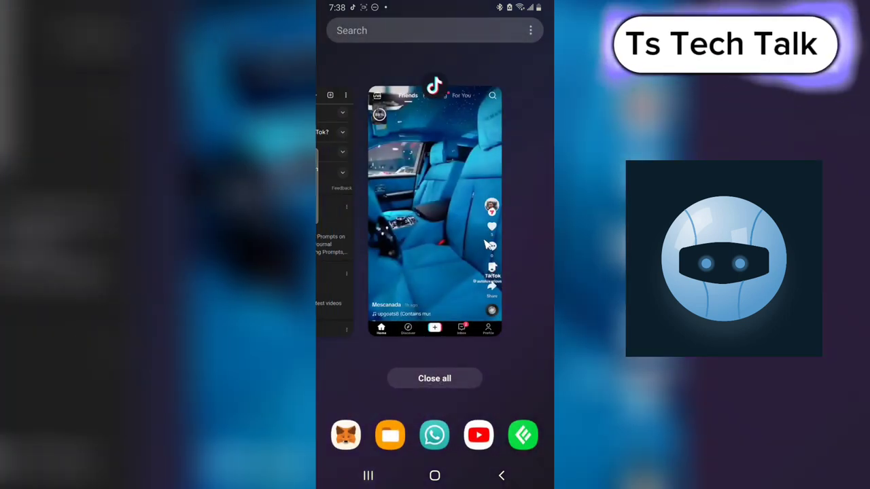
Step: Return to TikTok and open Creator tools › Add Yours, listing 'A group photo' and 'ts tech talk'
{"action": "left_click", "coordinate": [484, 245]}
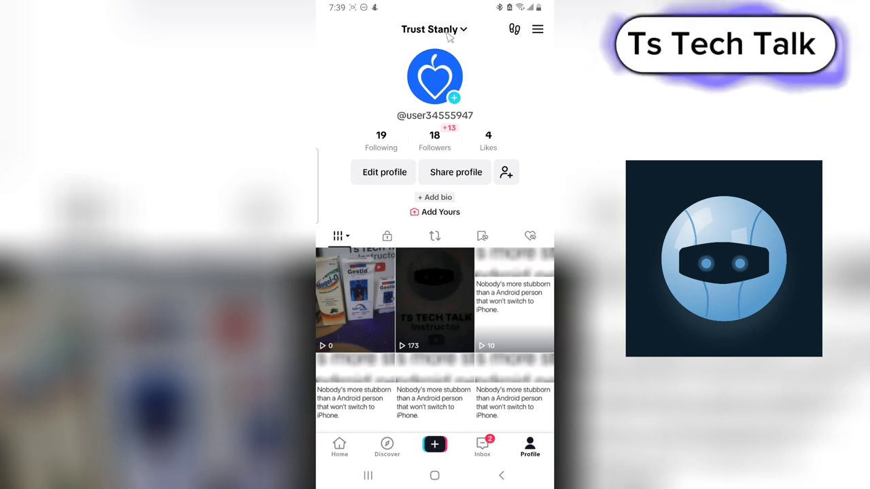
{"action": "left_click", "coordinate": [537, 30]}
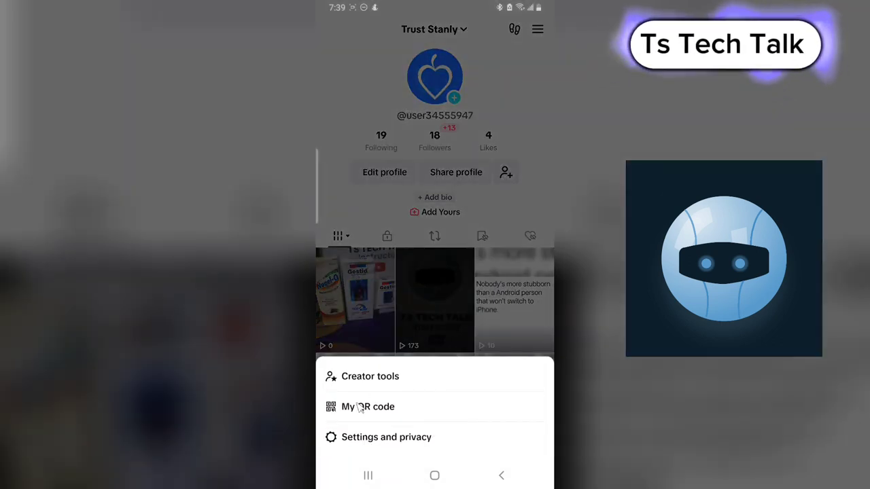
{"action": "left_click", "coordinate": [382, 382]}
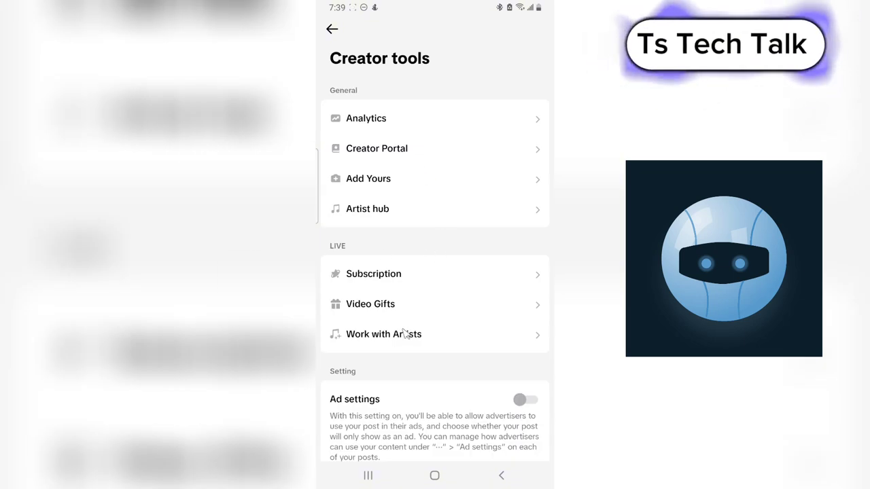
{"action": "left_click", "coordinate": [400, 182]}
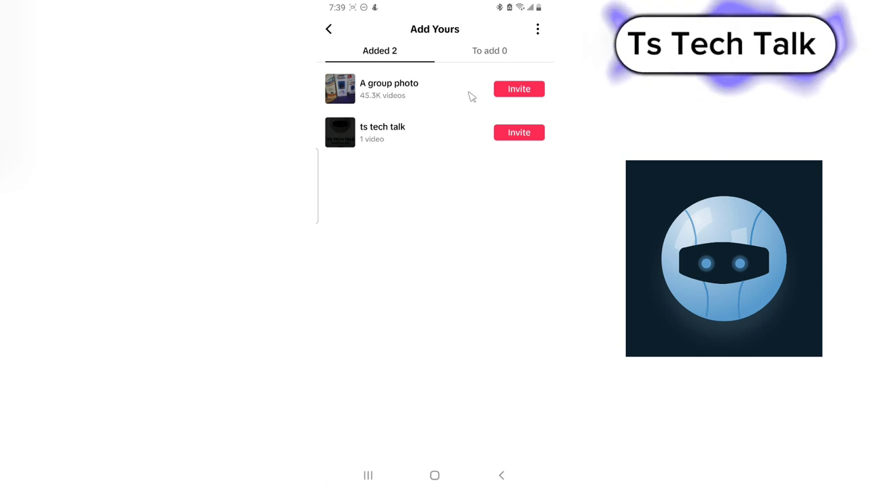
{"action": "left_click", "coordinate": [520, 91]}
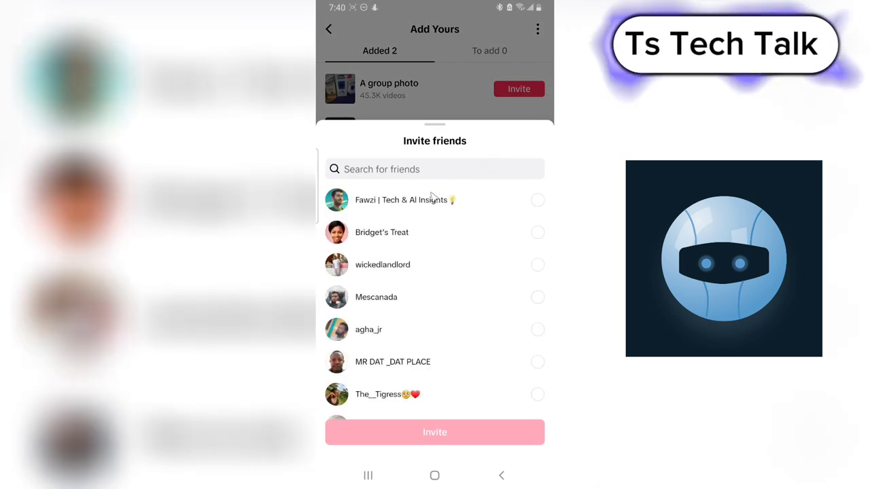
{"action": "scroll", "coordinate": [377, 288], "scroll_direction": "down", "scroll_amount": 1}
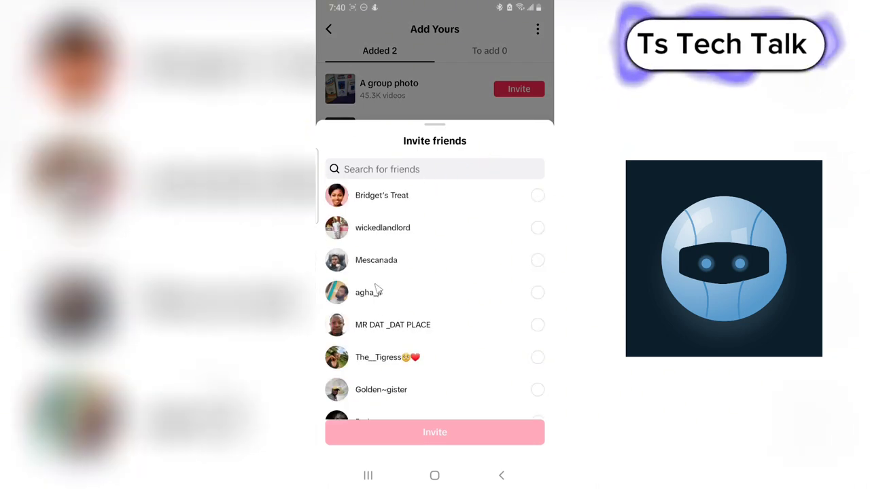
{"action": "scroll", "coordinate": [378, 289], "scroll_direction": "down", "scroll_amount": 5}
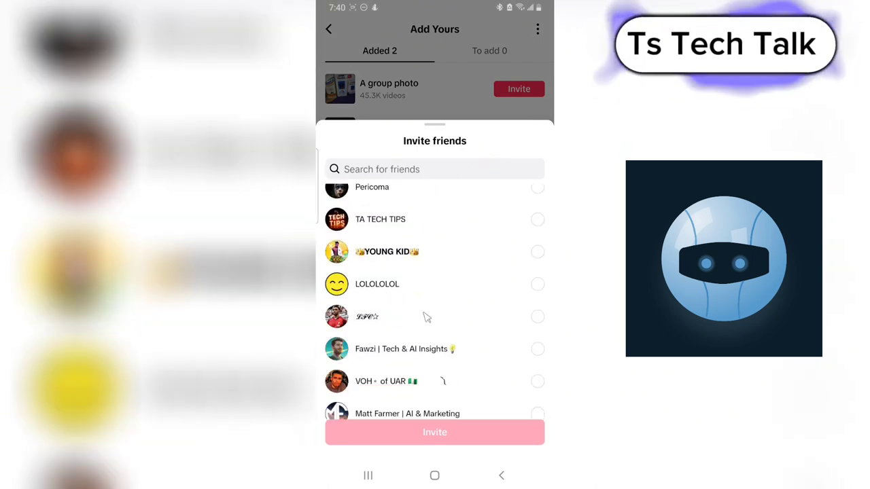
{"action": "scroll", "coordinate": [422, 357], "scroll_direction": "up", "scroll_amount": 1}
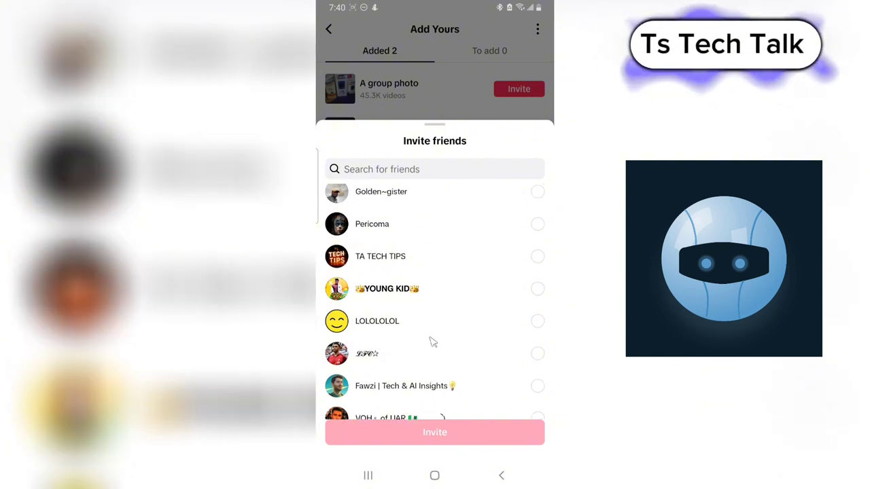
{"action": "scroll", "coordinate": [430, 342], "scroll_direction": "down", "scroll_amount": 5}
{"action": "scroll", "coordinate": [433, 340], "scroll_direction": "down", "scroll_amount": 5}
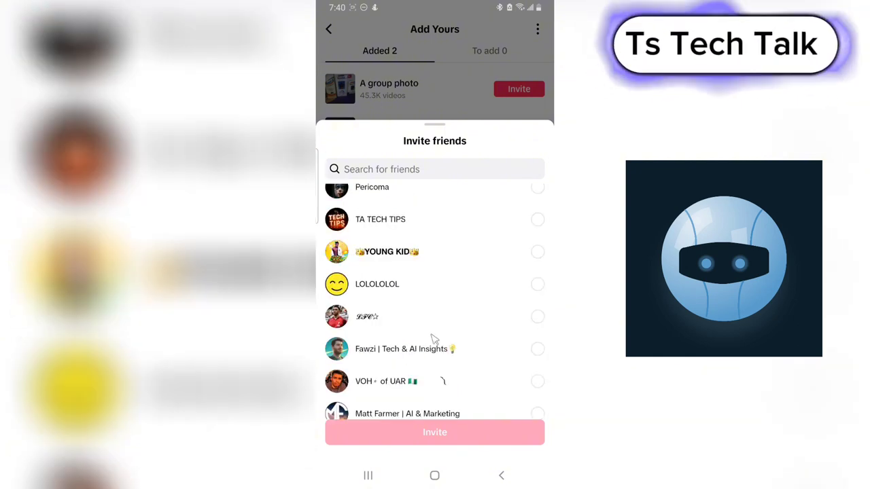
{"action": "left_click", "coordinate": [418, 105]}
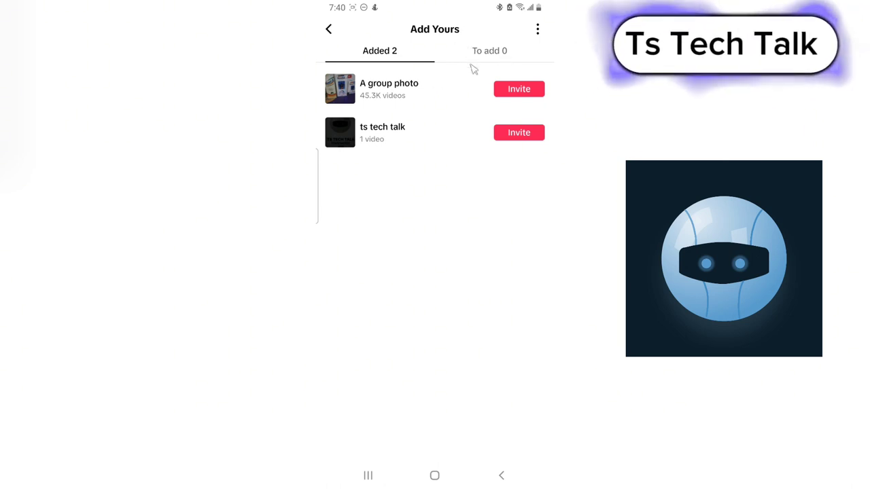
Step: Switch to the 'To add 0' tab, which shows 'Nothing to show yet'
{"action": "left_click", "coordinate": [505, 53]}
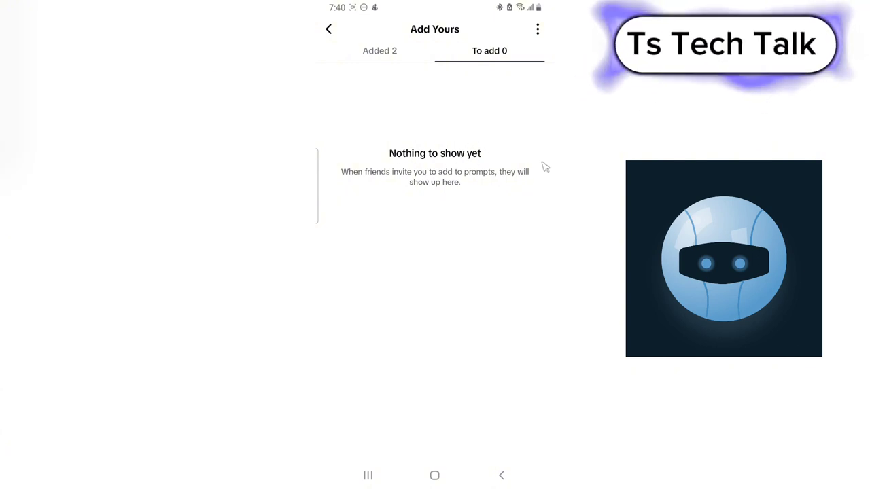
{"action": "mouse_move", "coordinate": [542, 162]}
{"action": "left_mouse_down"}
{"action": "mouse_move", "coordinate": [374, 116]}
{"action": "mouse_move", "coordinate": [319, 191]}
{"action": "mouse_move", "coordinate": [499, 223]}
{"action": "mouse_move", "coordinate": [544, 168]}
{"action": "left_mouse_up"}
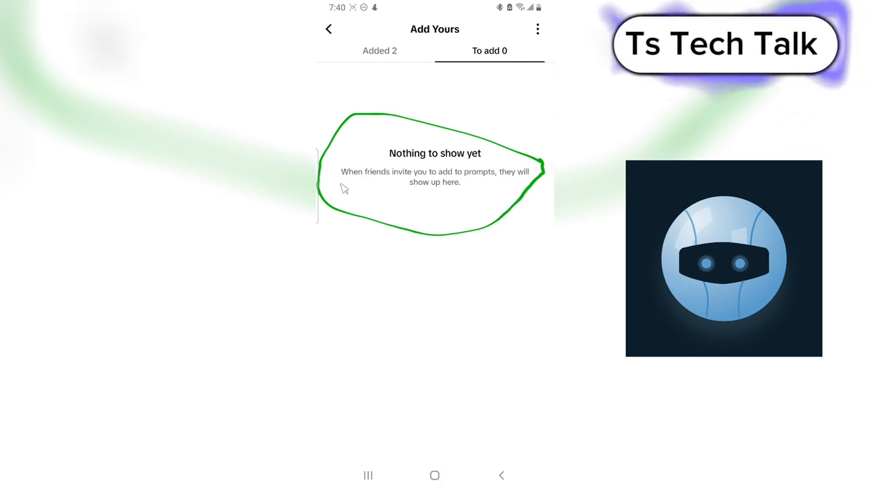